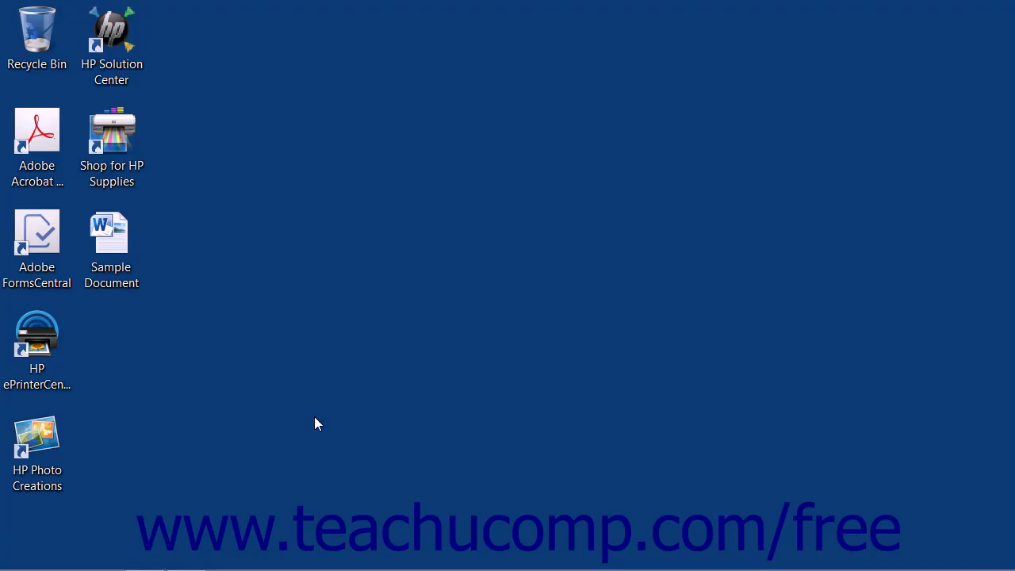
- Launch Adobe FormsCentral from the desktop and maximize its Create New Form template window
double_click(45, 146)
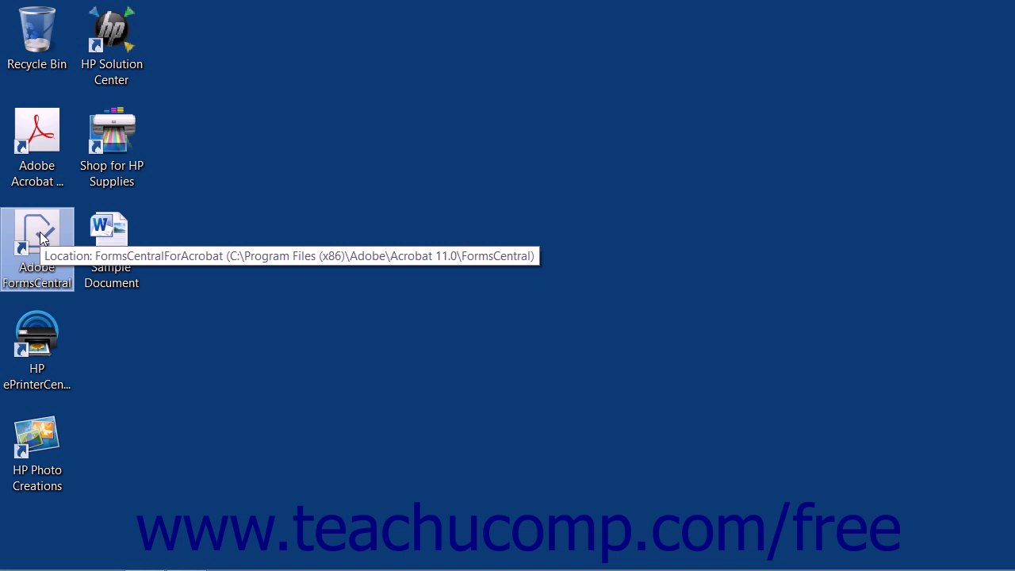
double_click(41, 238)
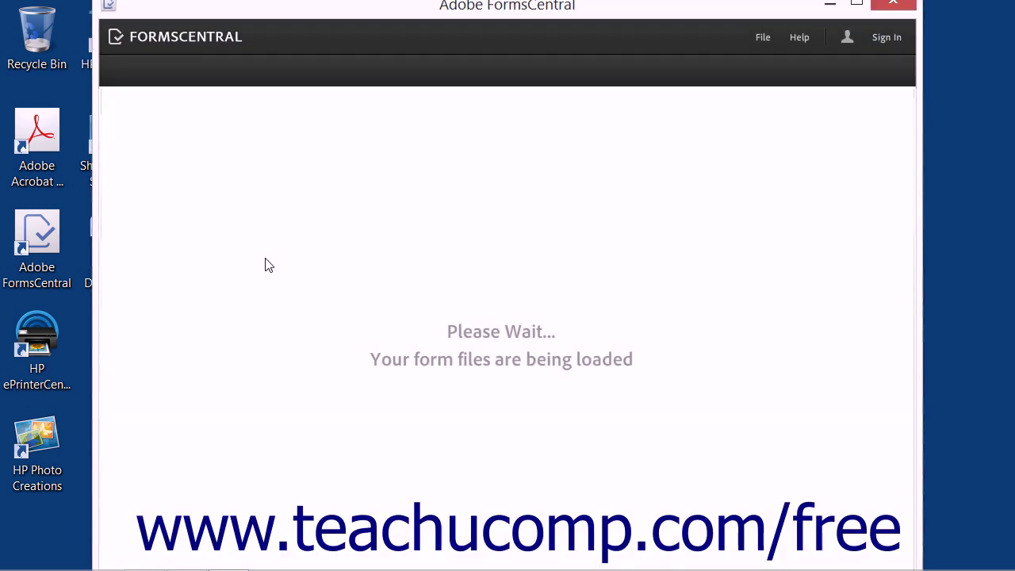
left_click(854, 4)
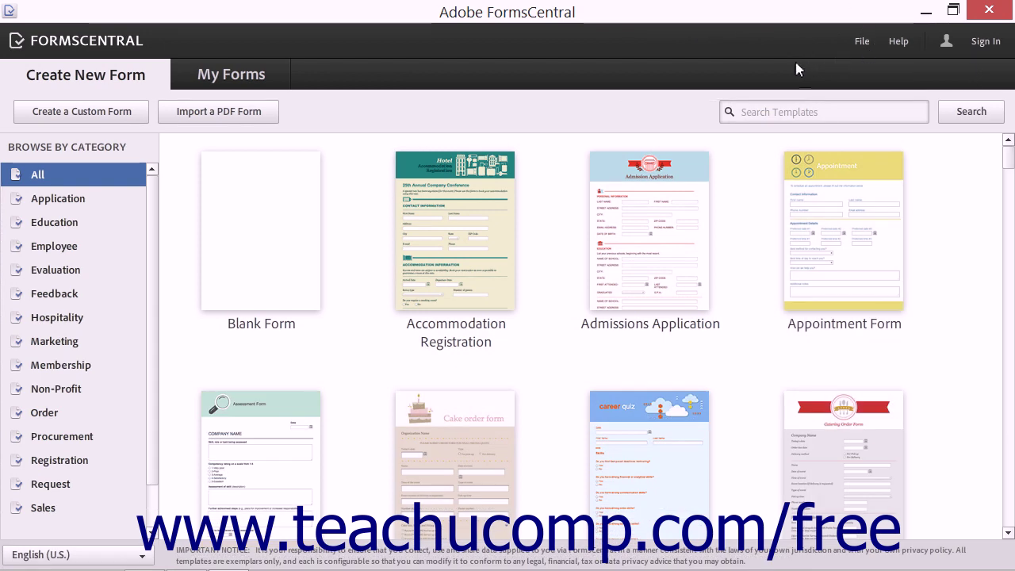
- Open the Adobe ID sign-in page and begin entering the account e-mail address
left_click(984, 41)
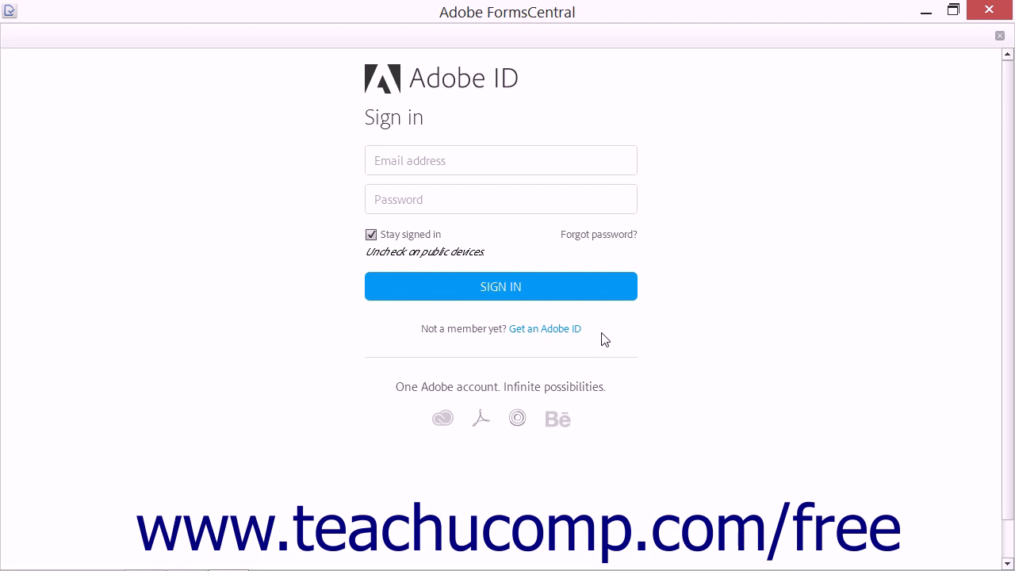
left_click(454, 207)
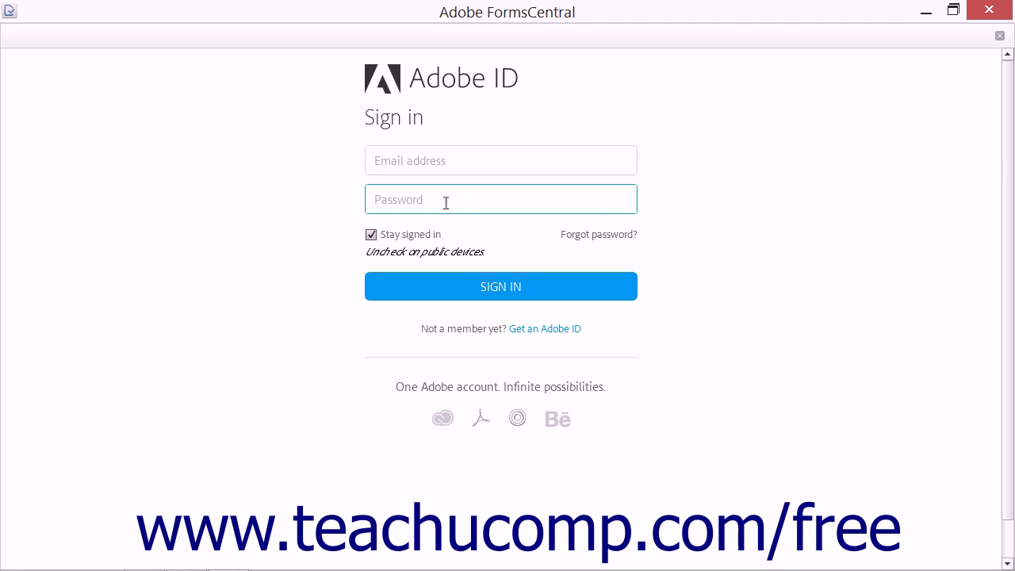
left_click(381, 160)
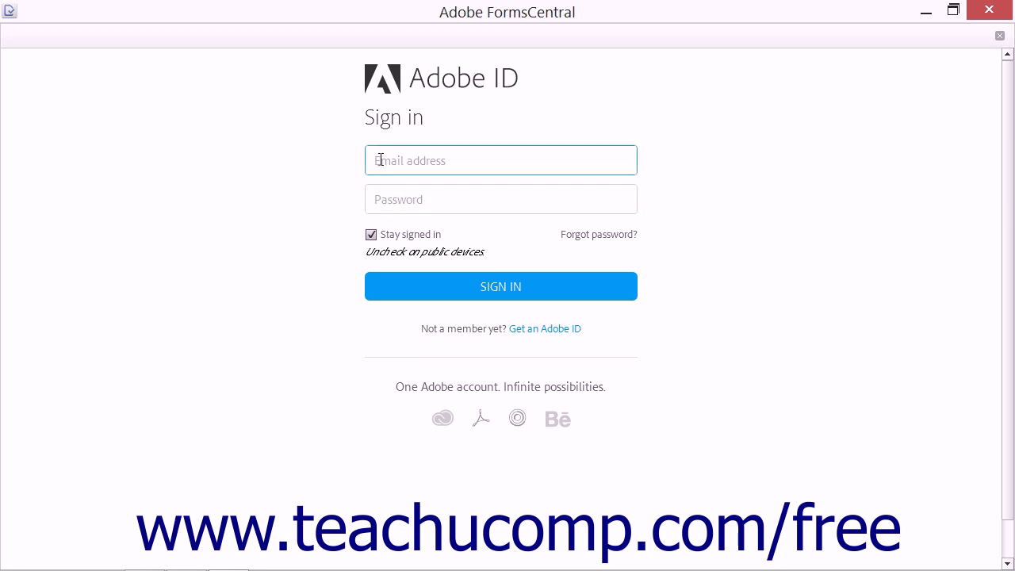
left_click(386, 197)
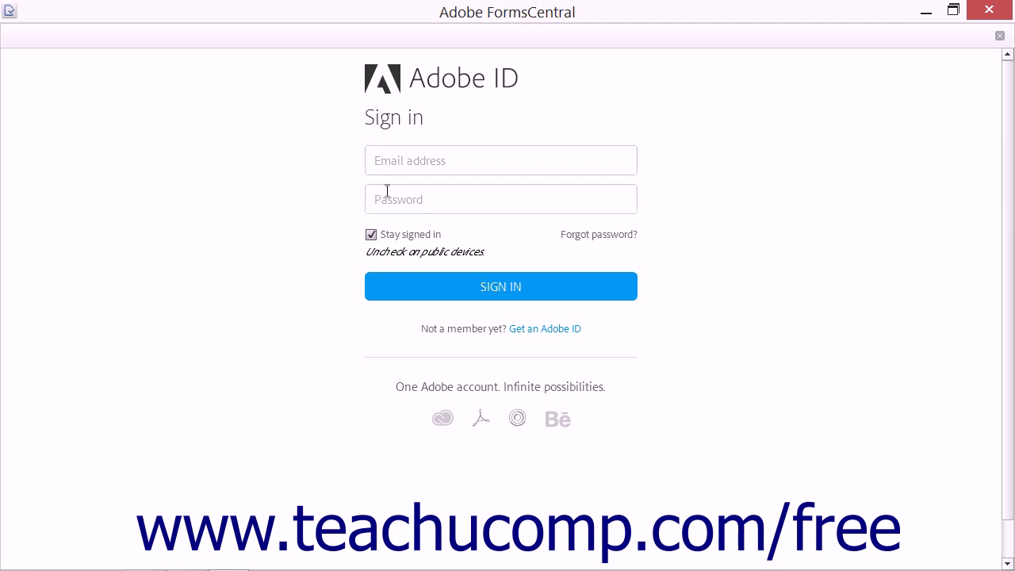
left_click(390, 164)
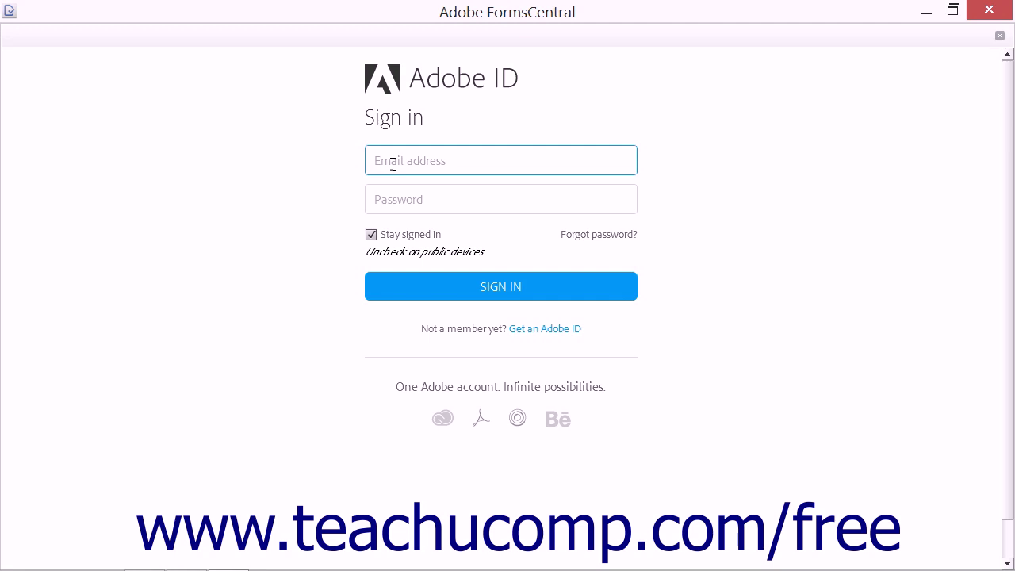
left_click(393, 165)
- Finish the Adobe ID e-mail address, enter the account password, and submit the sign-in
key("Tab")
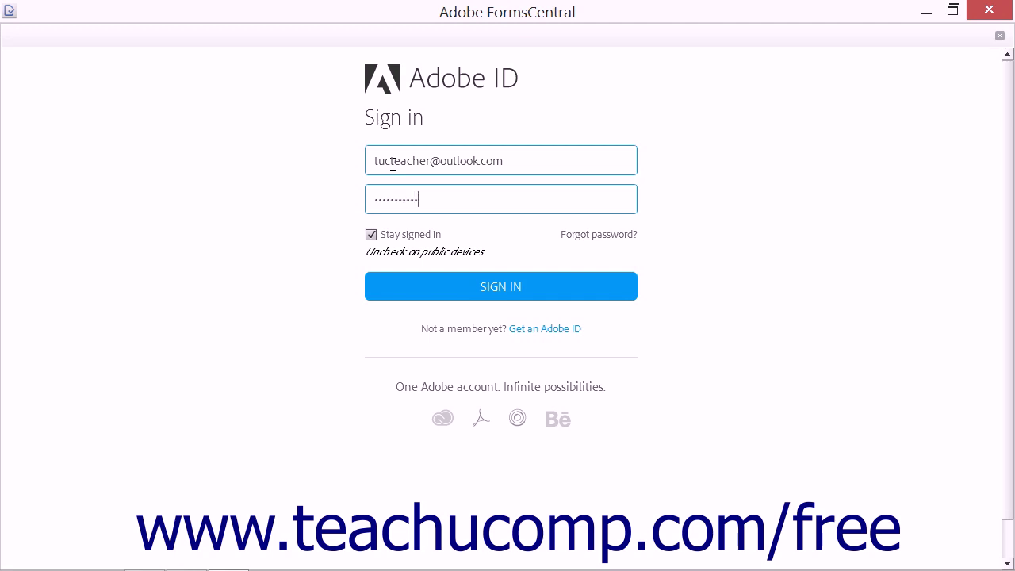
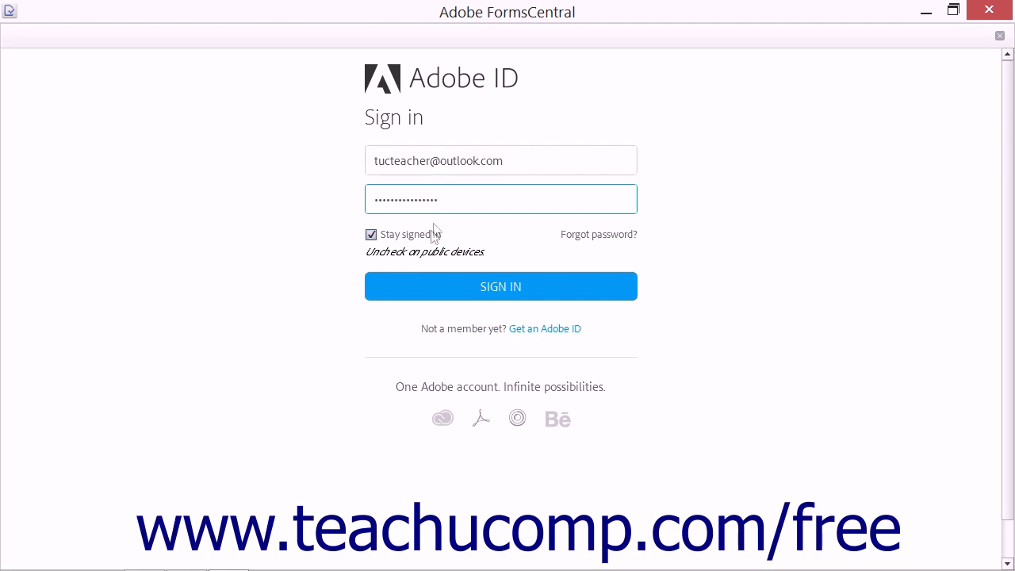
left_click(427, 287)
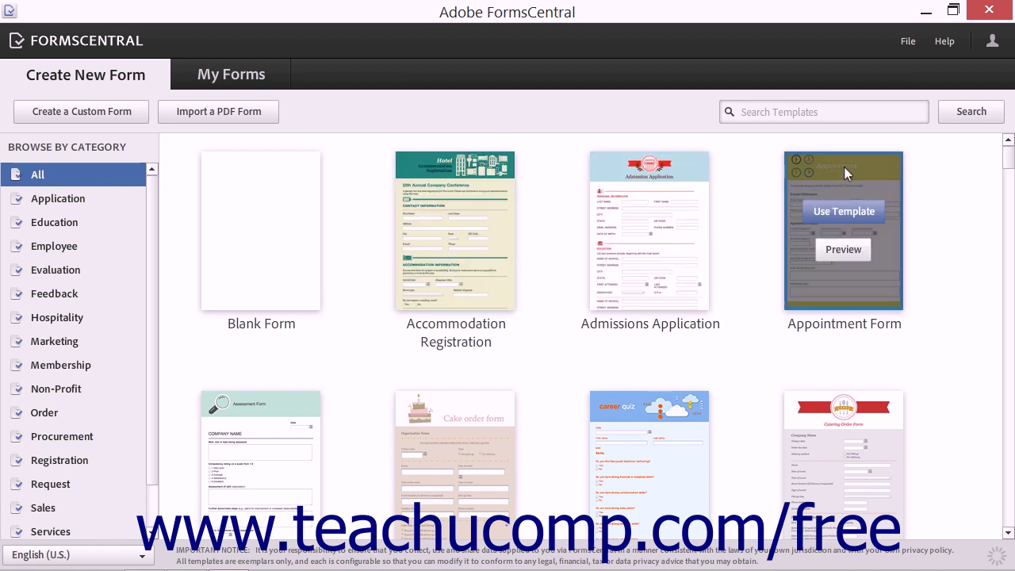
- Open the account menu to confirm the signed-in Adobe ID
left_click(992, 45)
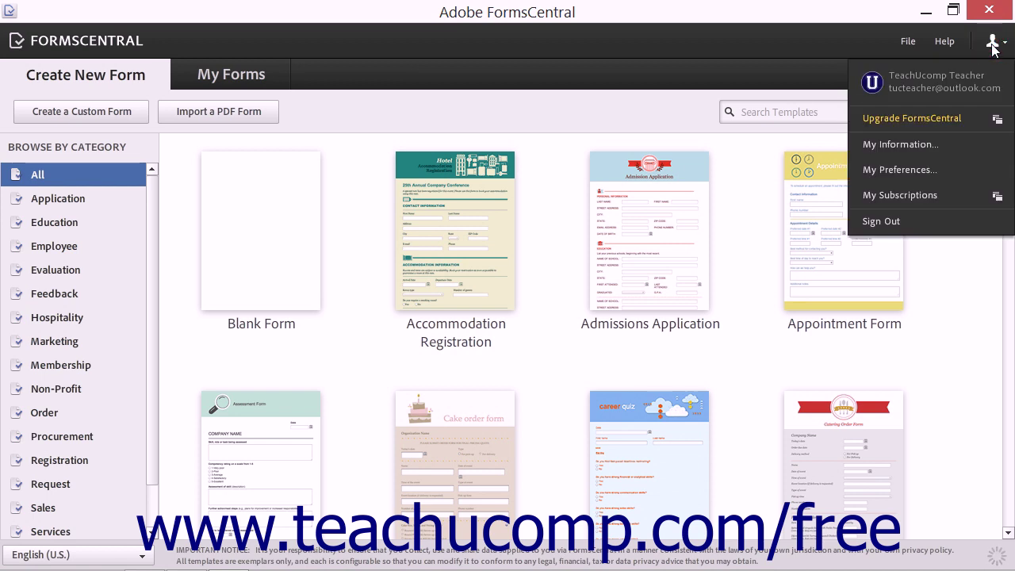
- Open the Upgrade FormsCentral pricing page from the account menu
left_click(991, 43)
left_click(992, 45)
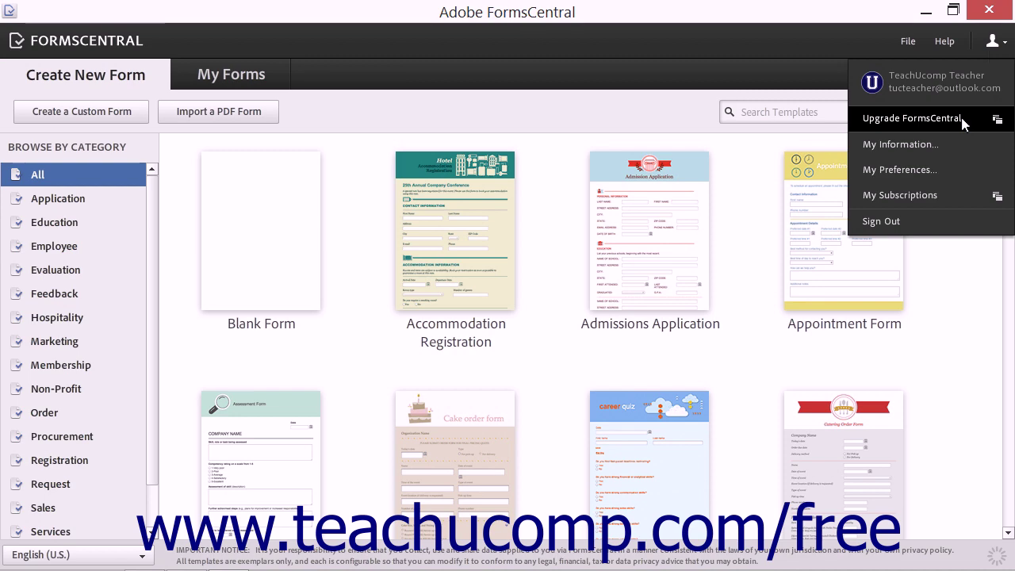
left_click(912, 118)
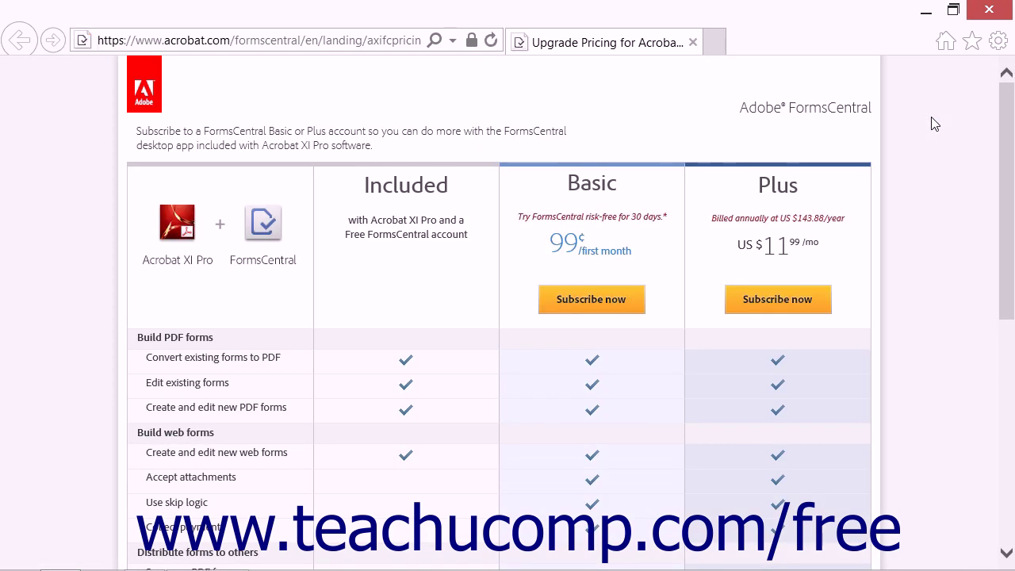
- Review the Included, Basic and Plus plan comparison, then close Internet Explorer
scroll(934, 123, "down", 1)
scroll(934, 124, "down", 1)
scroll(934, 124, "down", 3)
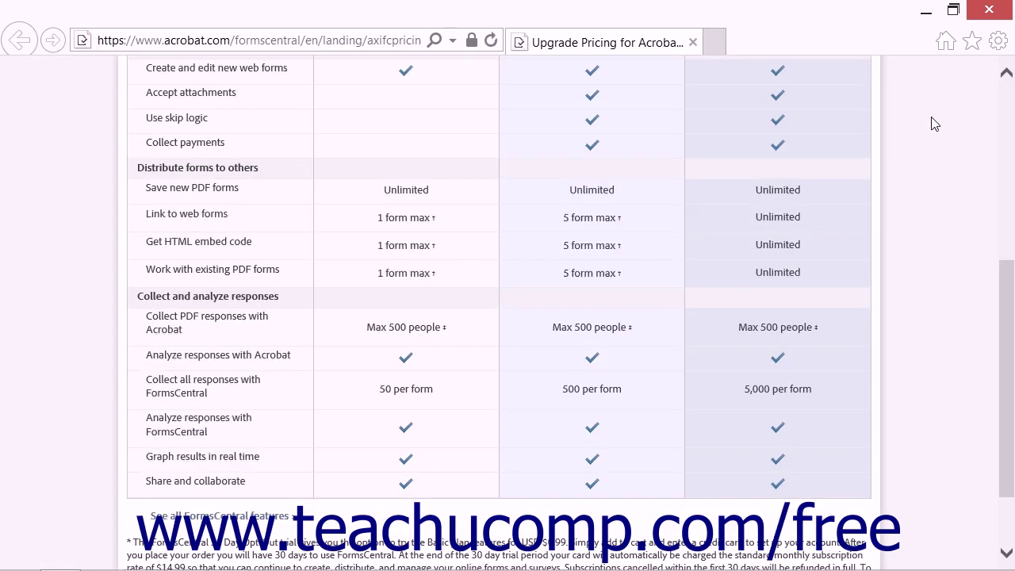
scroll(934, 124, "down", 1)
scroll(934, 124, "up", 1)
scroll(934, 124, "up", 2)
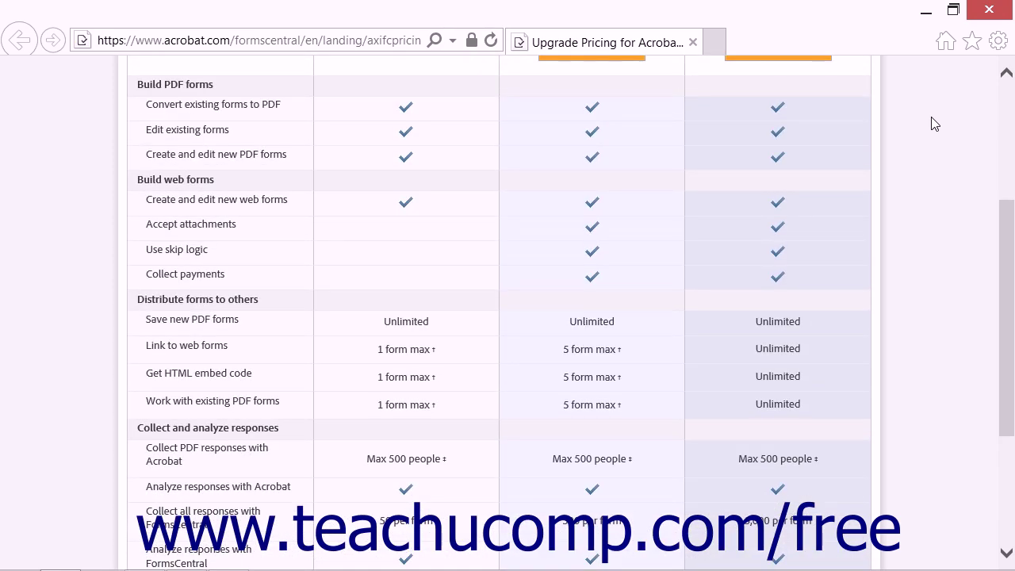
scroll(934, 123, "up", 3)
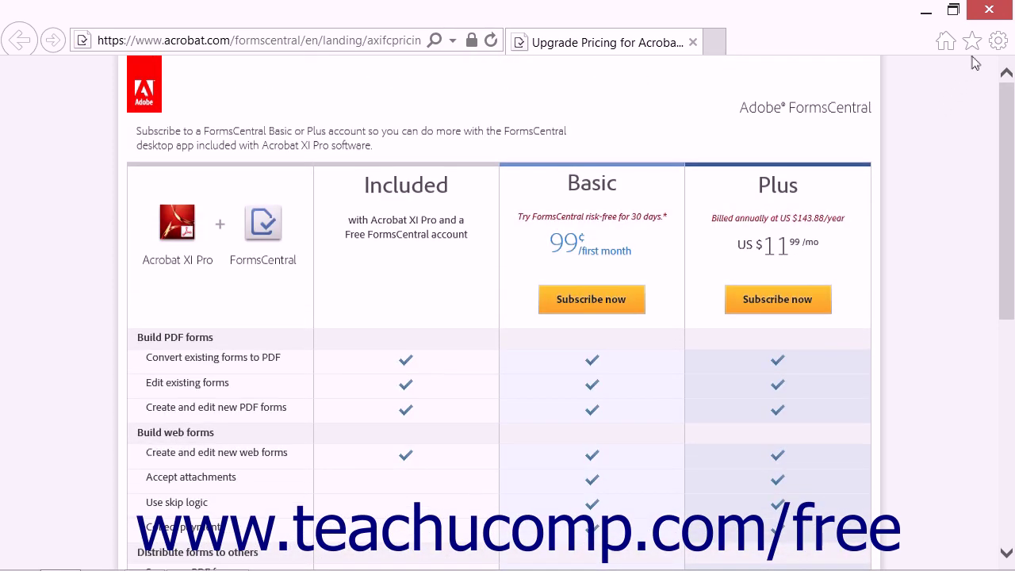
left_click(990, 11)
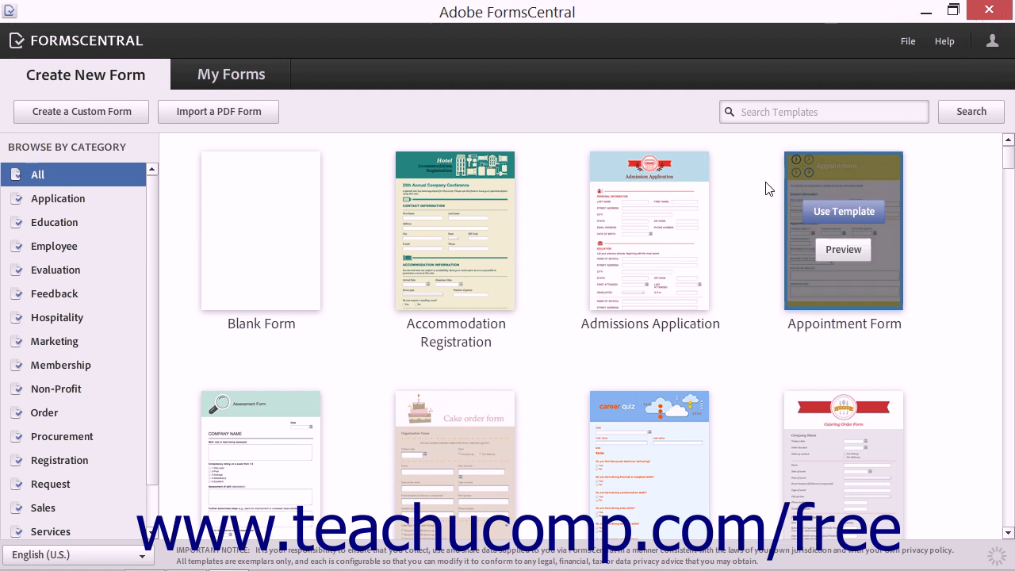